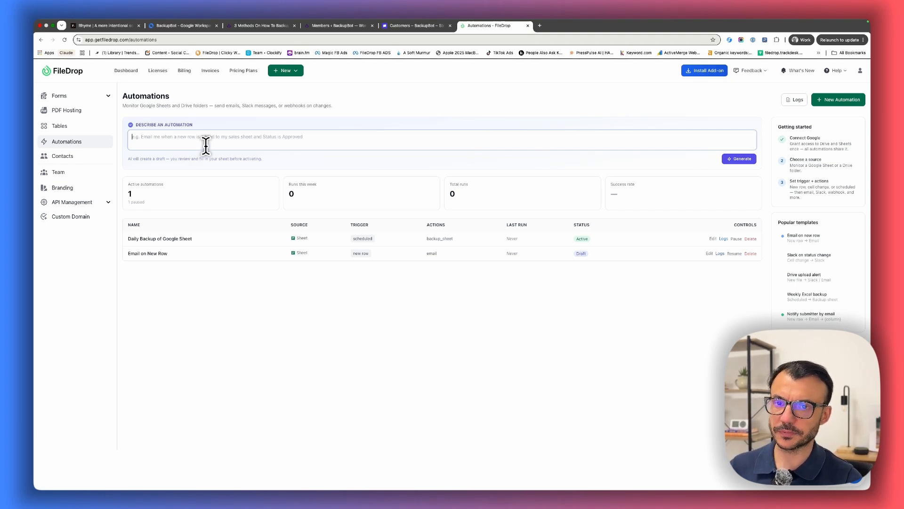
Step: Generate an automation draft from the description "I want to create google sheet backup every day at 5pm"
{"action": "left_click", "coordinate": [829, 100]}
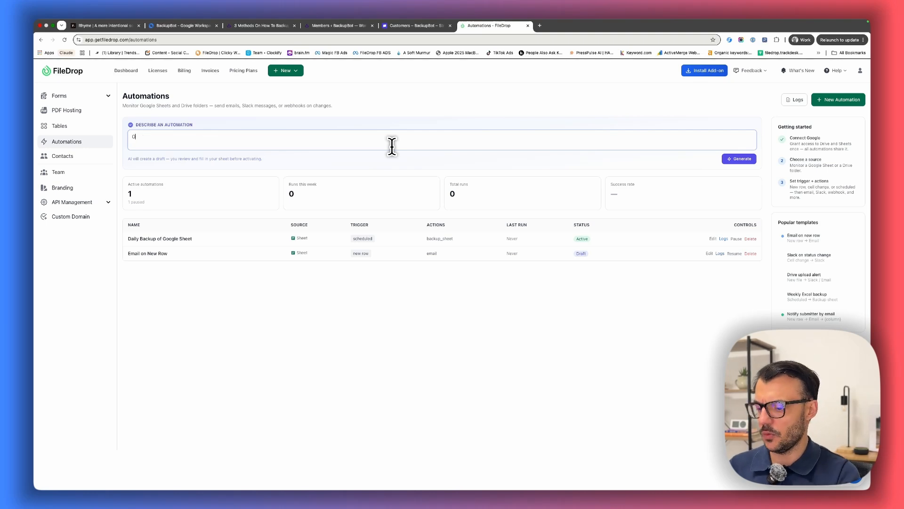
{"action": "type", "text": "I want to create"}
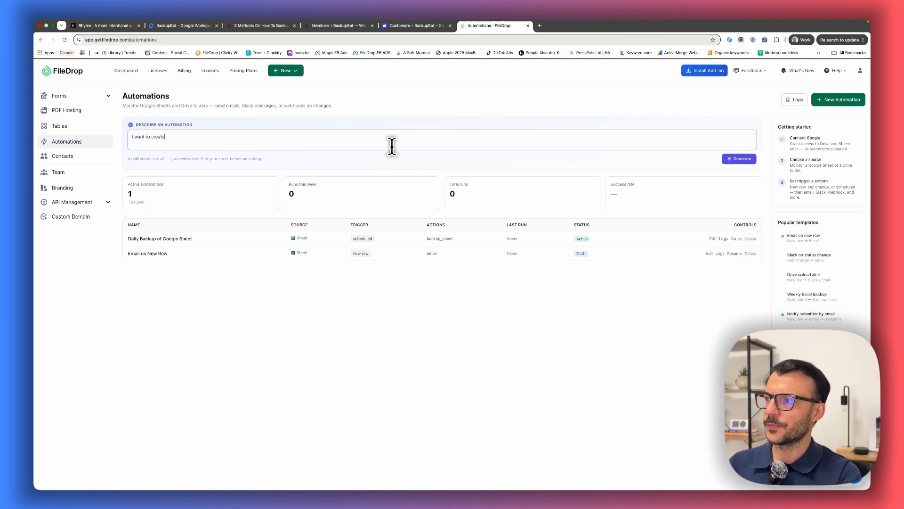
{"action": "type", "text": " an "}
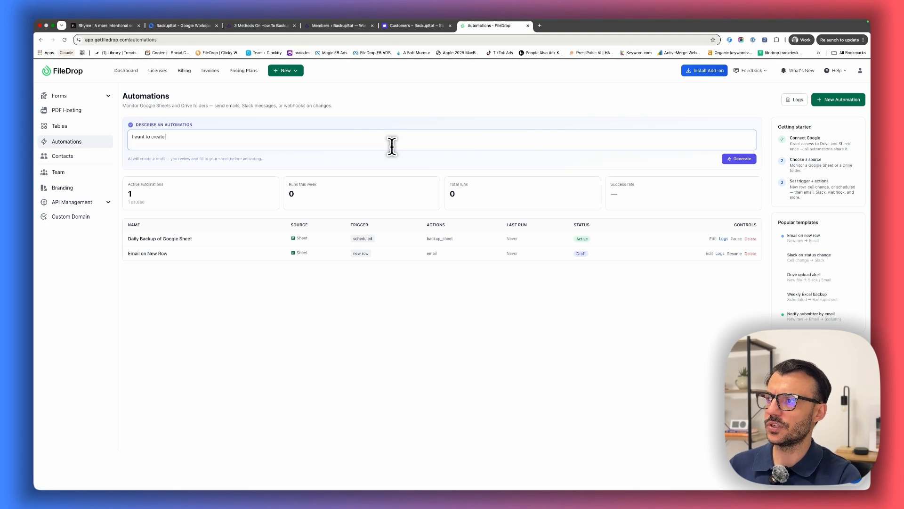
{"action": "type", "text": " google sheet backup"}
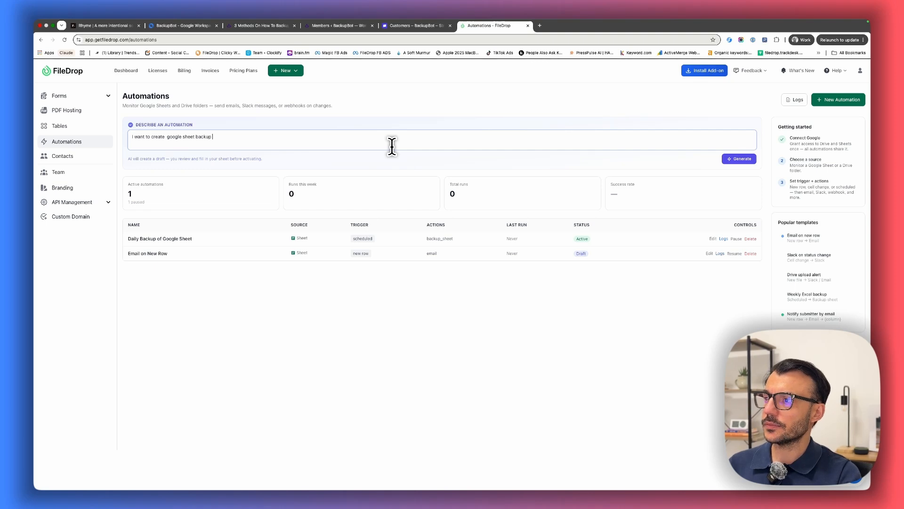
{"action": "type", "text": " every day at 5pm"}
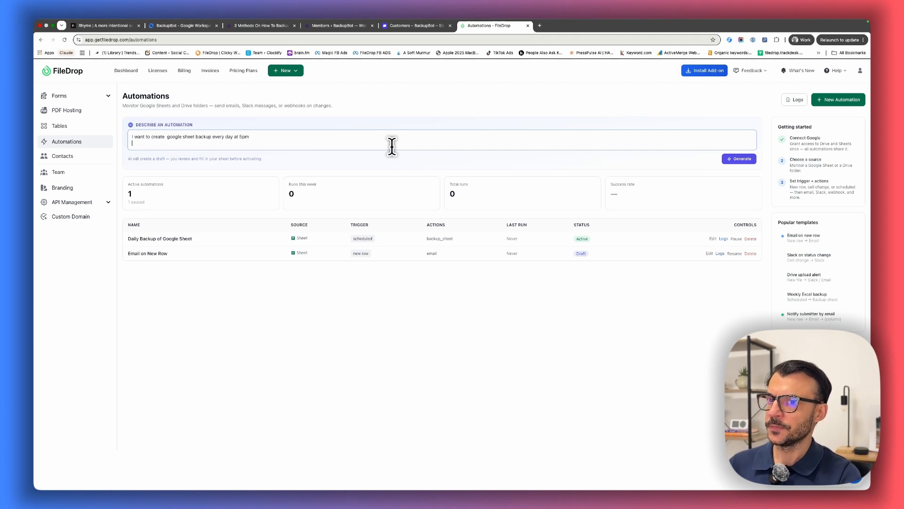
{"action": "left_click", "coordinate": [739, 158]}
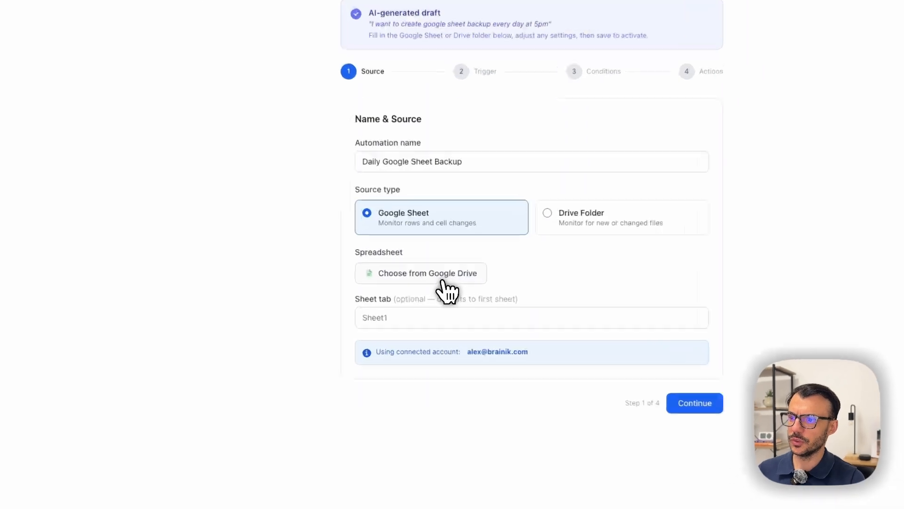
Step: Choose the Extension Demo spreadsheet as the source, keep the default first sheet, and proceed to the trigger settings
{"action": "left_click", "coordinate": [443, 280]}
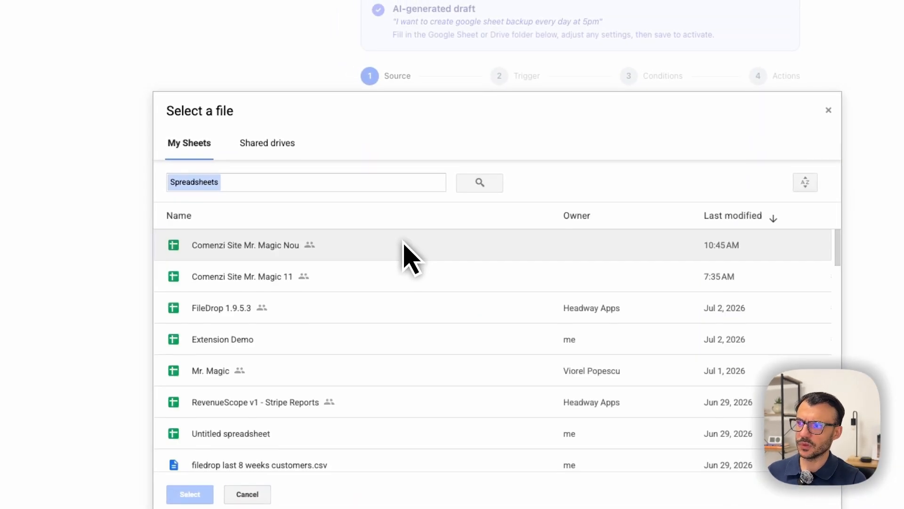
{"action": "scroll", "coordinate": [405, 254], "scroll_direction": "down", "scroll_amount": 1}
{"action": "left_click", "coordinate": [398, 297]}
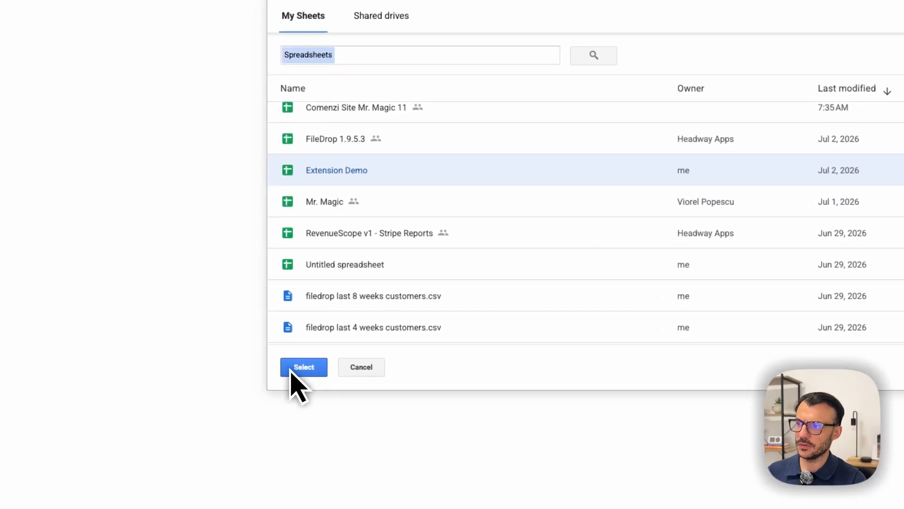
{"action": "left_click", "coordinate": [292, 372]}
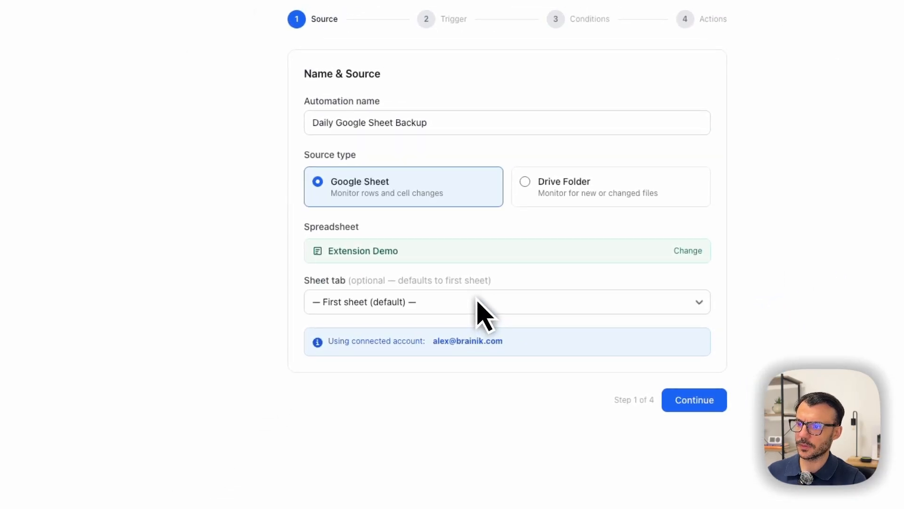
{"action": "left_click", "coordinate": [480, 304]}
{"action": "left_click", "coordinate": [477, 302]}
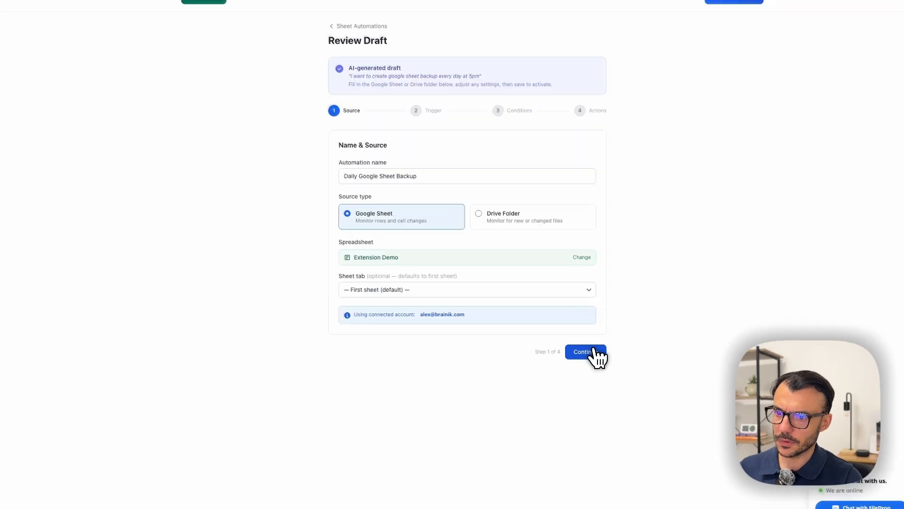
{"action": "left_click", "coordinate": [594, 352]}
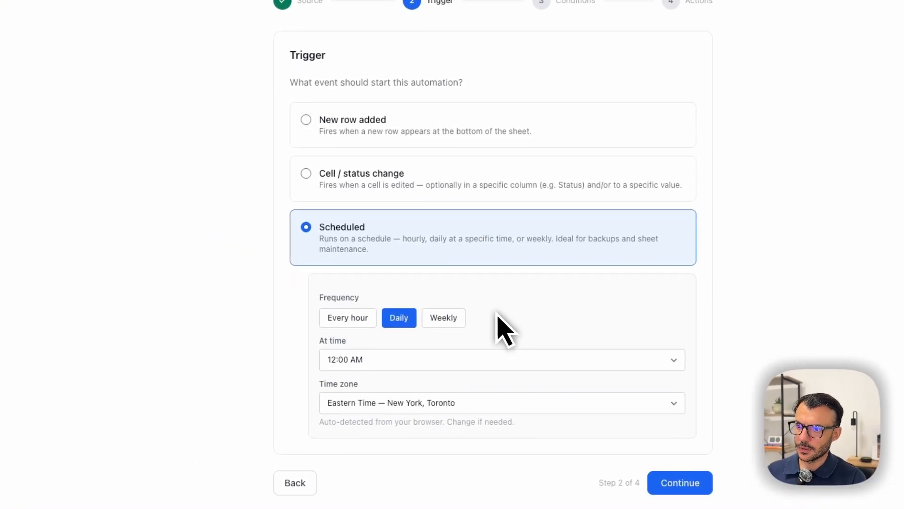
Step: Set the daily scheduled trigger to run at 5:00 PM
{"action": "left_click", "coordinate": [425, 361]}
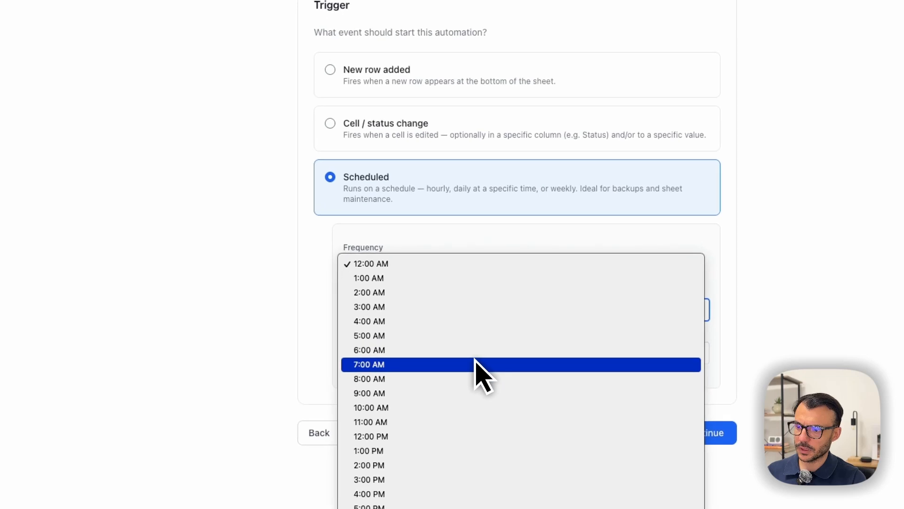
{"action": "key", "text": "Escape"}
{"action": "left_click", "coordinate": [471, 430]}
{"action": "left_click", "coordinate": [471, 250]}
{"action": "key", "text": "Escape"}
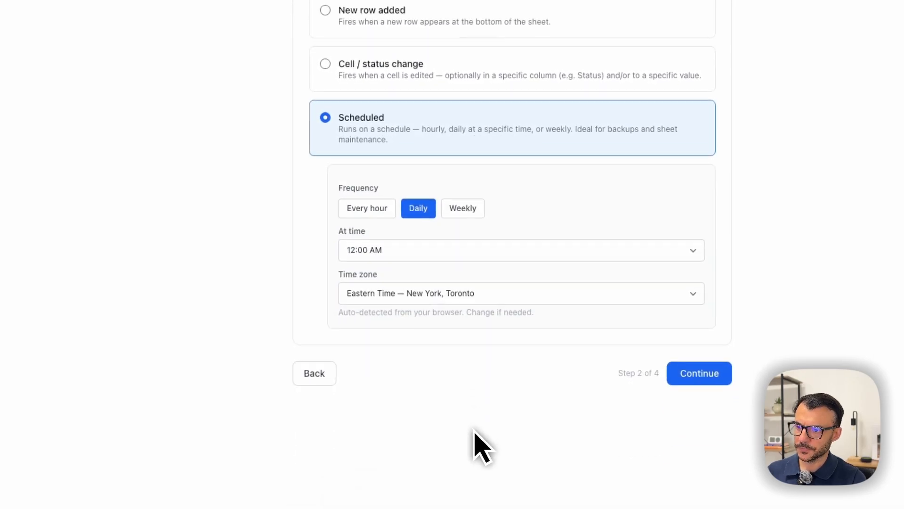
{"action": "left_click", "coordinate": [601, 333]}
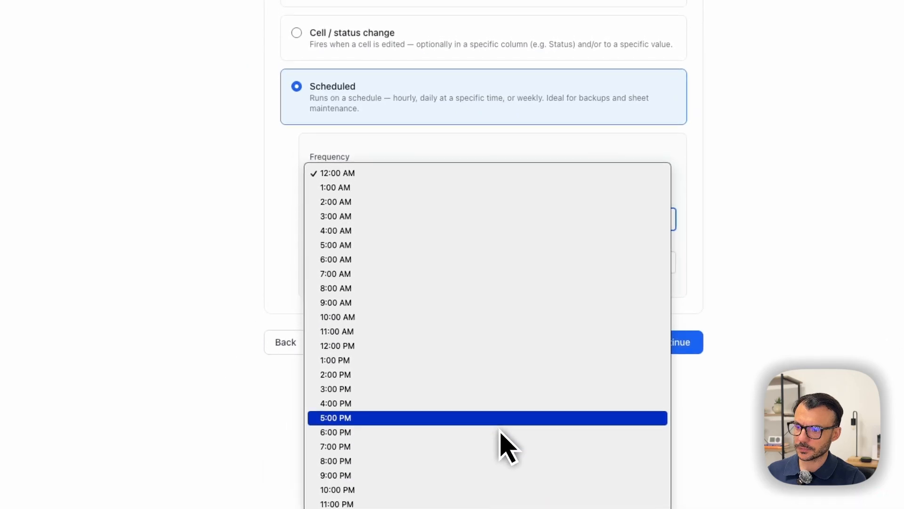
{"action": "left_click", "coordinate": [500, 423]}
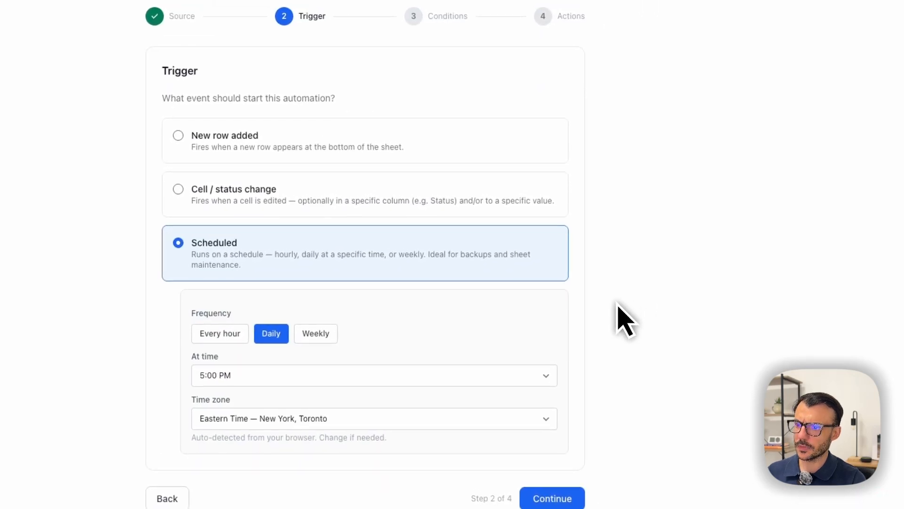
Step: Set the schedule's time zone to Moscow and proceed to the conditions
{"action": "left_click", "coordinate": [318, 420]}
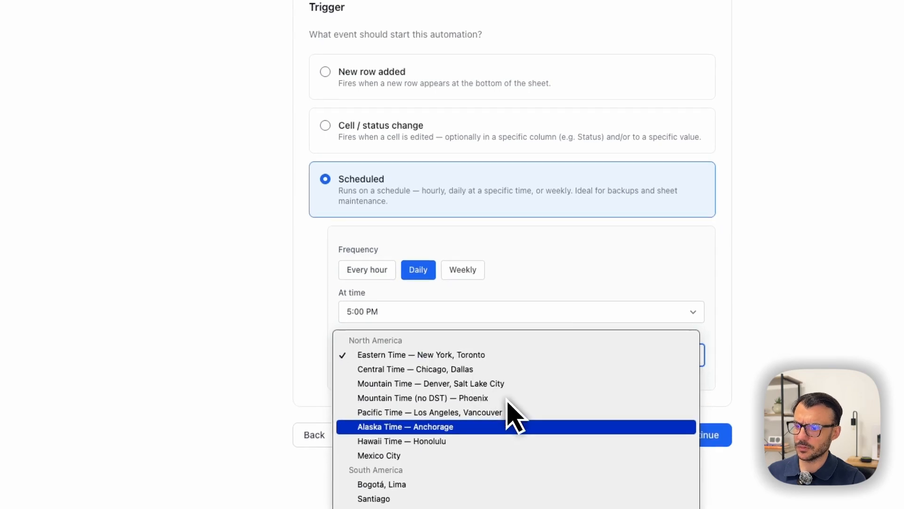
{"action": "key", "text": "Escape"}
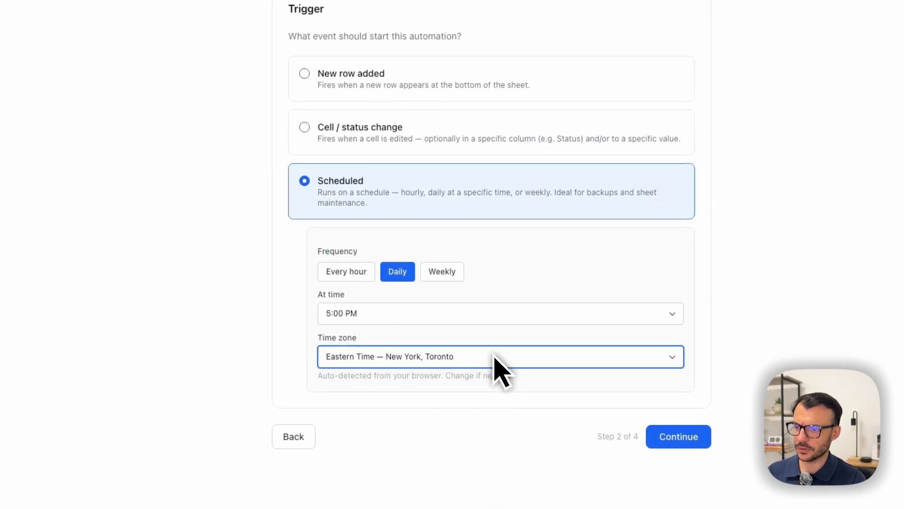
{"action": "left_click", "coordinate": [496, 346]}
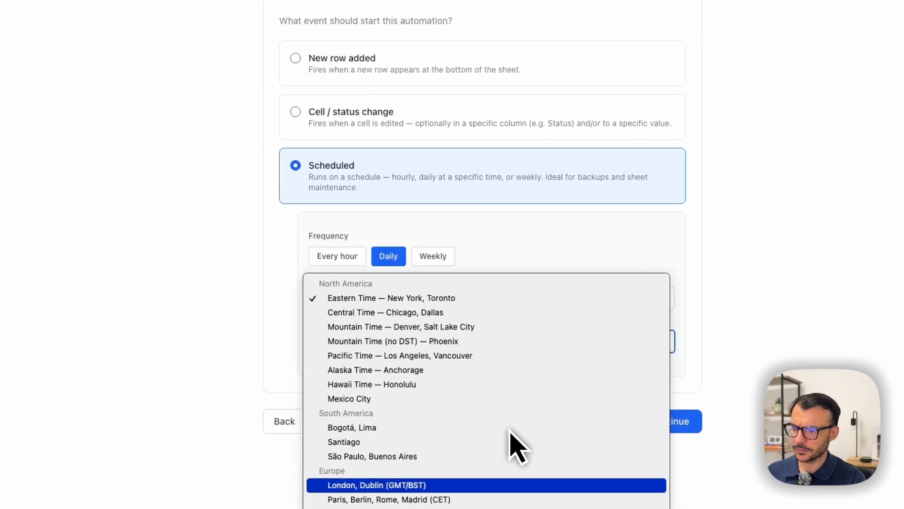
{"action": "scroll", "coordinate": [530, 475], "scroll_direction": "down", "scroll_amount": 5}
{"action": "scroll", "coordinate": [512, 429], "scroll_direction": "down", "scroll_amount": 1}
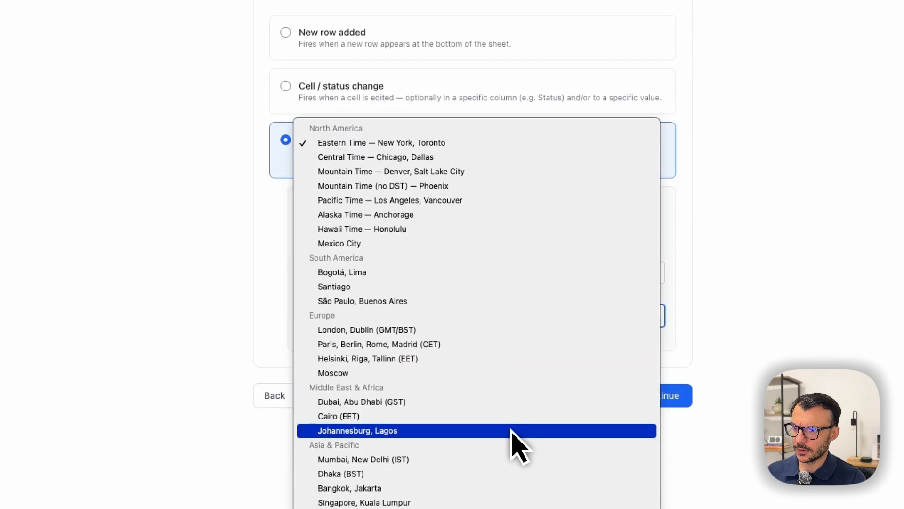
{"action": "left_click", "coordinate": [499, 373]}
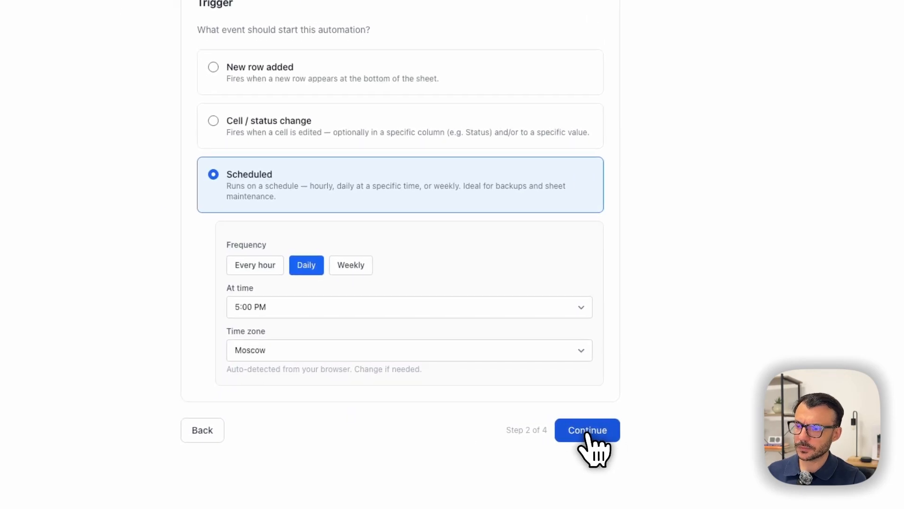
{"action": "left_click", "coordinate": [586, 431]}
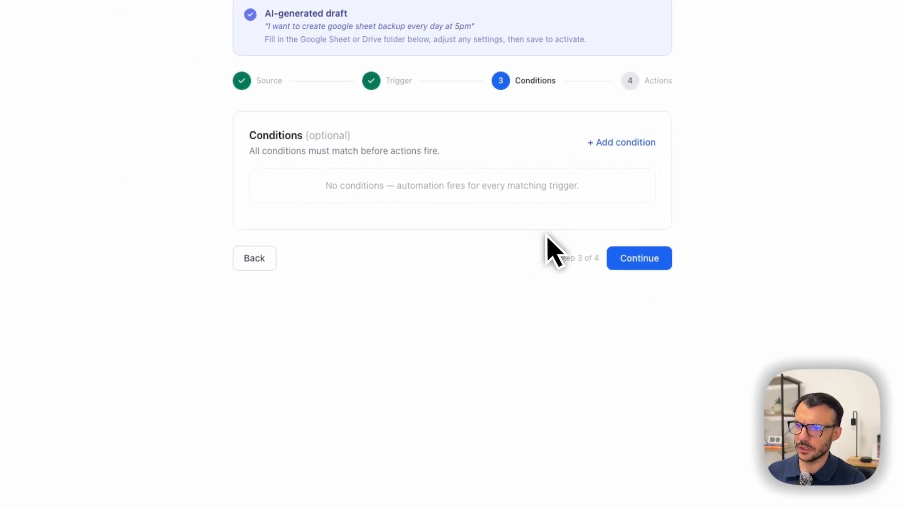
Step: Add a blank condition, remove it again, and proceed to the actions without any conditions
{"action": "left_click", "coordinate": [614, 144]}
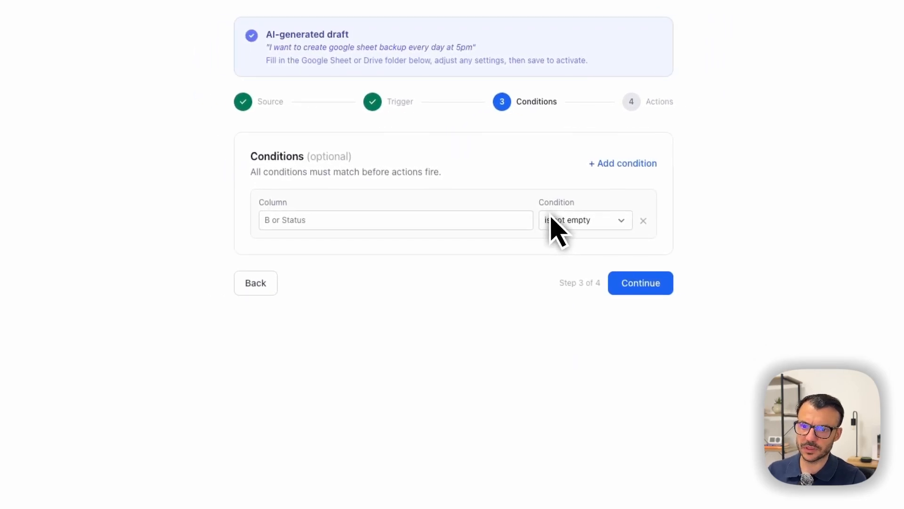
{"action": "left_click", "coordinate": [644, 220]}
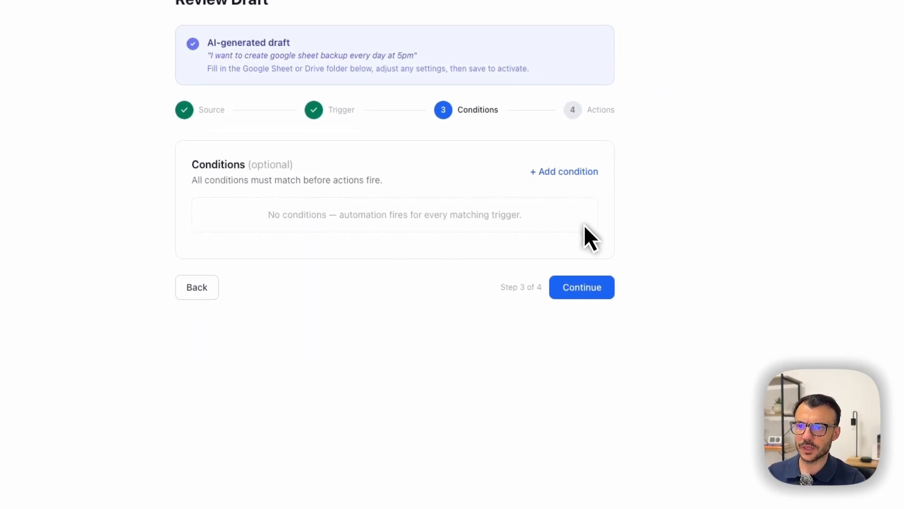
{"action": "left_click", "coordinate": [588, 291]}
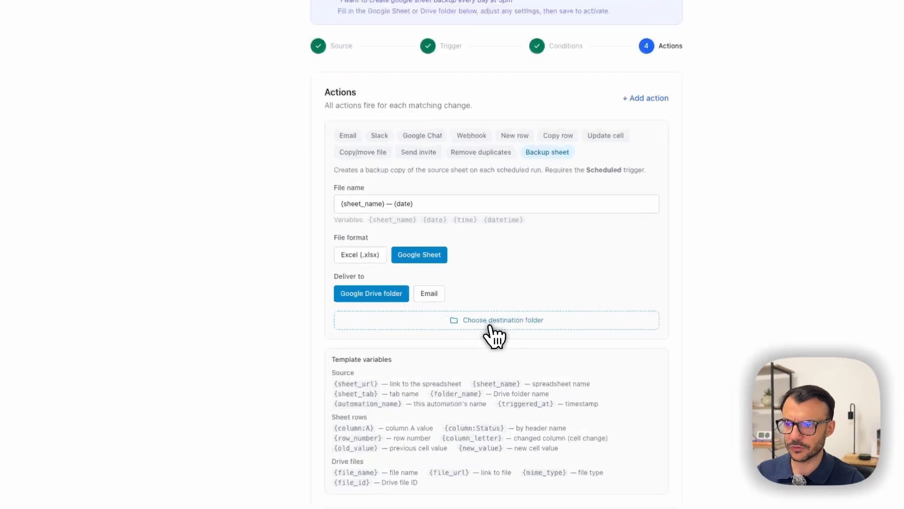
Step: Set Folder Test 1 as the destination folder for the Google Sheet backup and activate the automation
{"action": "left_click", "coordinate": [490, 324]}
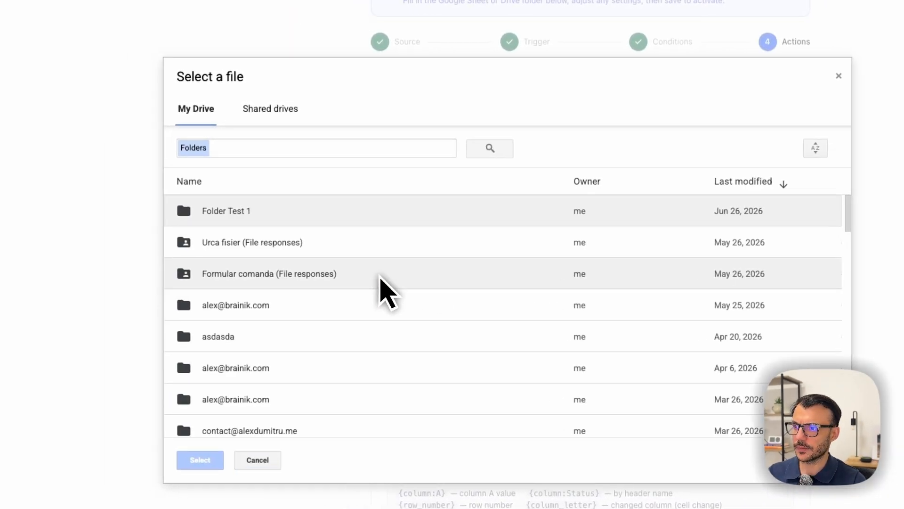
{"action": "left_click", "coordinate": [301, 209]}
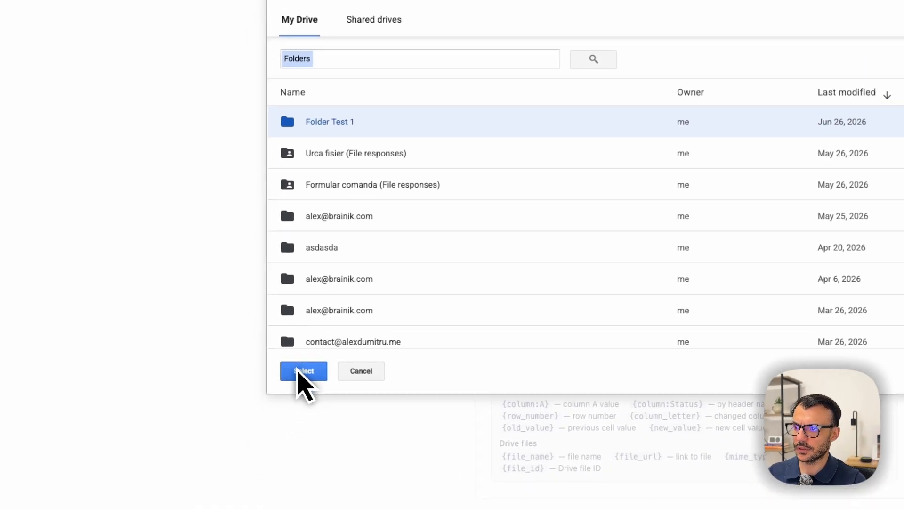
{"action": "left_click", "coordinate": [299, 369]}
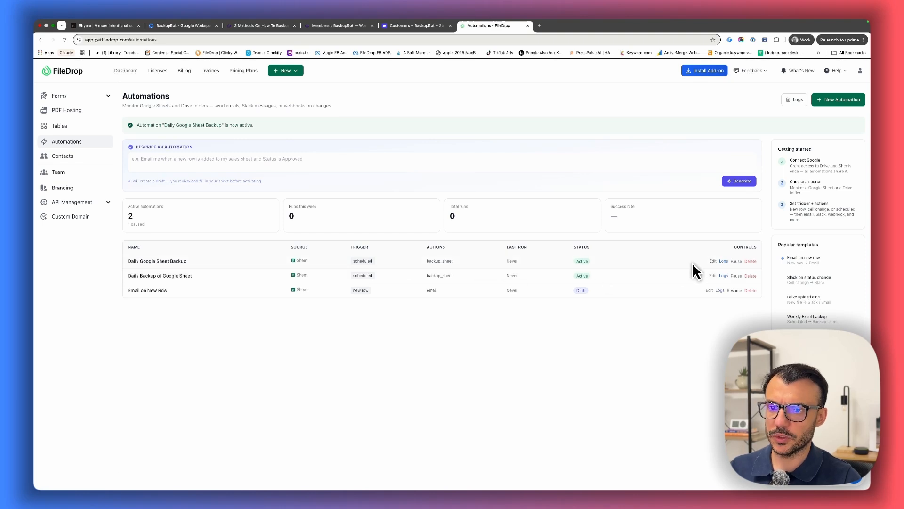
Step: Edit the Daily Google Sheet Backup automation, adding a second Backup sheet action in Excel (.xlsx) format delivered by email
{"action": "left_click", "coordinate": [712, 261]}
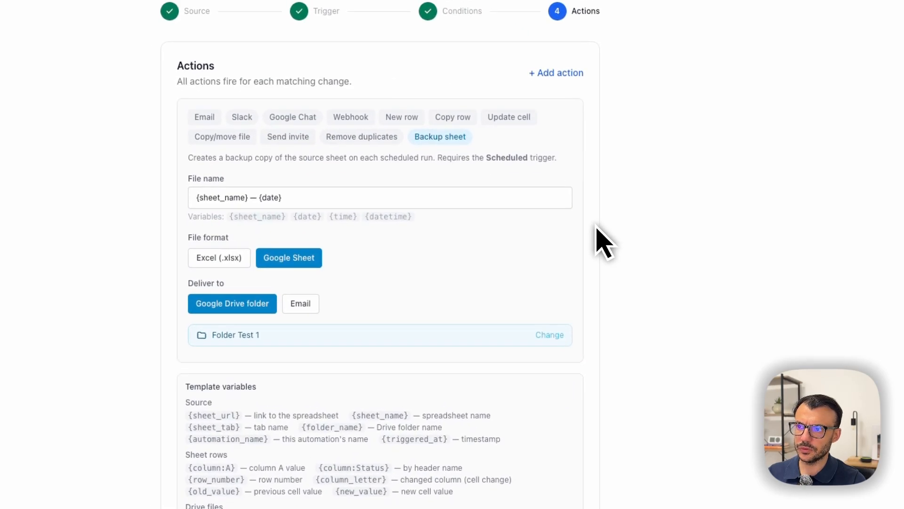
{"action": "left_click", "coordinate": [586, 147]}
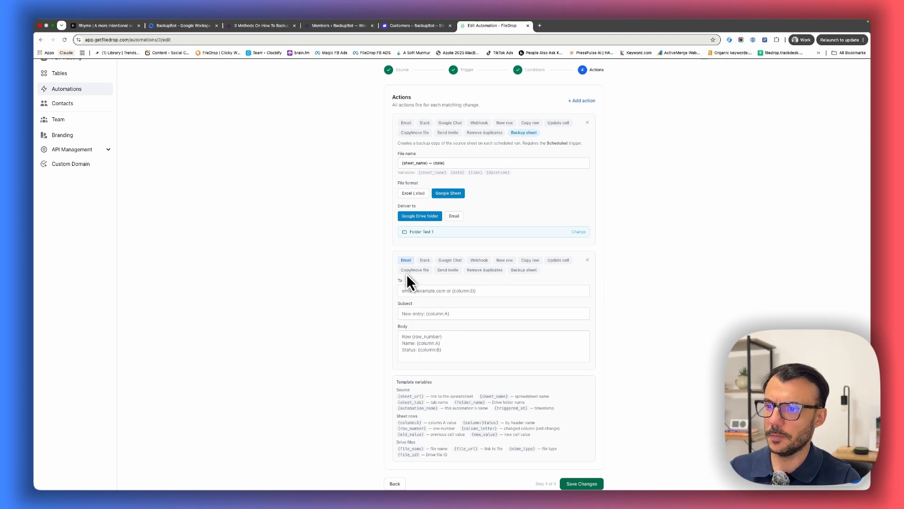
{"action": "left_click", "coordinate": [524, 270]}
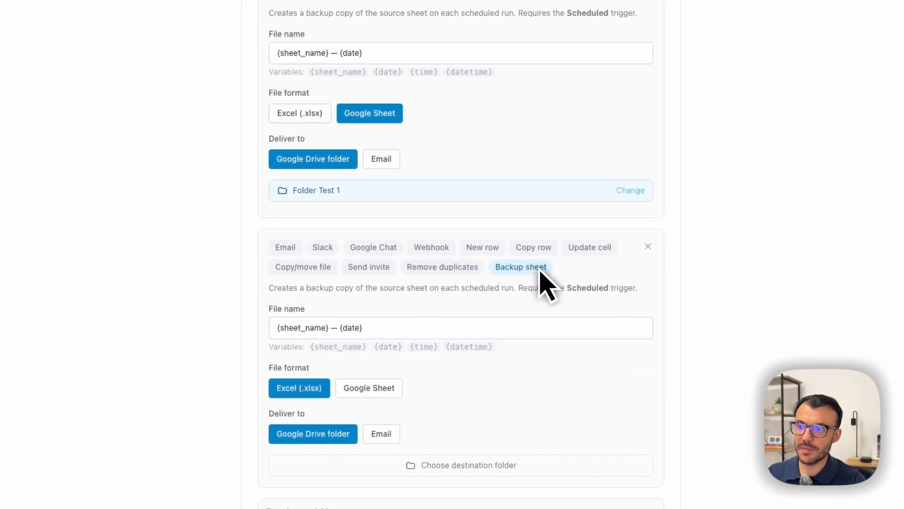
{"action": "left_click", "coordinate": [395, 422]}
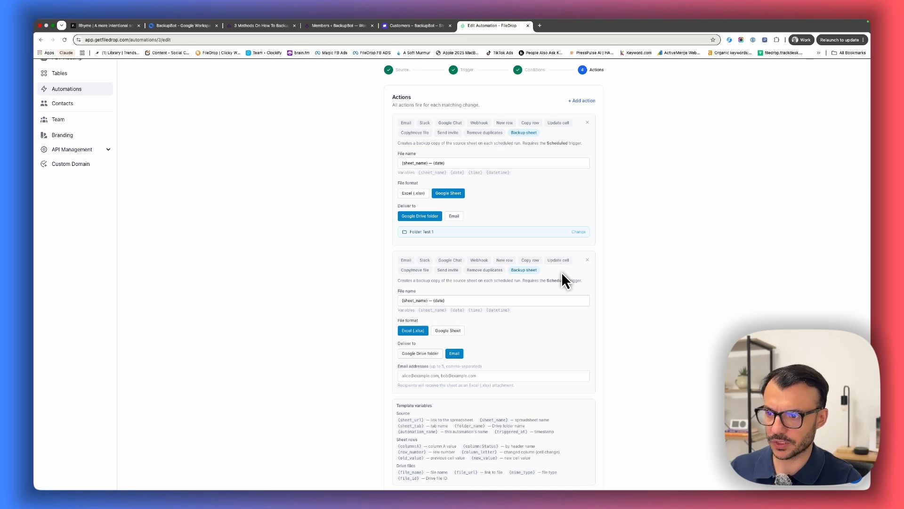
{"action": "left_click", "coordinate": [416, 375]}
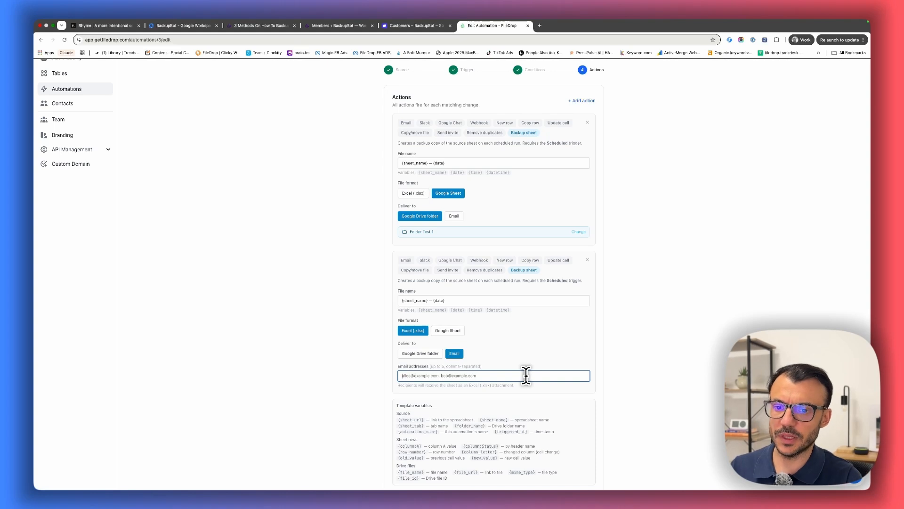
{"action": "scroll", "coordinate": [527, 375], "scroll_direction": "down", "scroll_amount": 1}
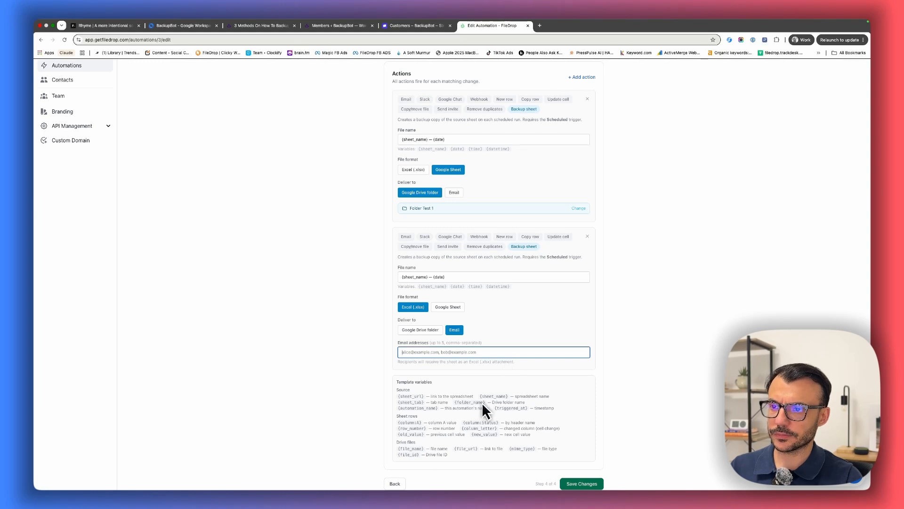
{"action": "scroll", "coordinate": [519, 347], "scroll_direction": "up", "scroll_amount": 3}
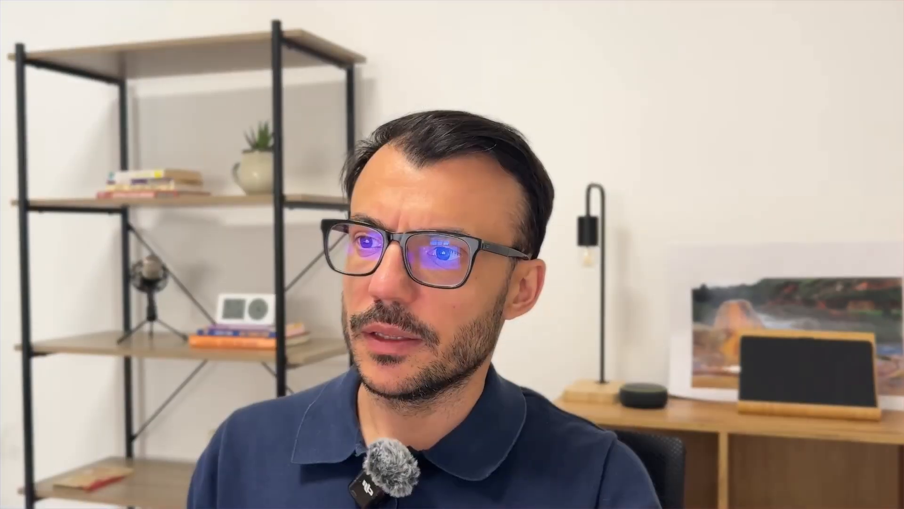